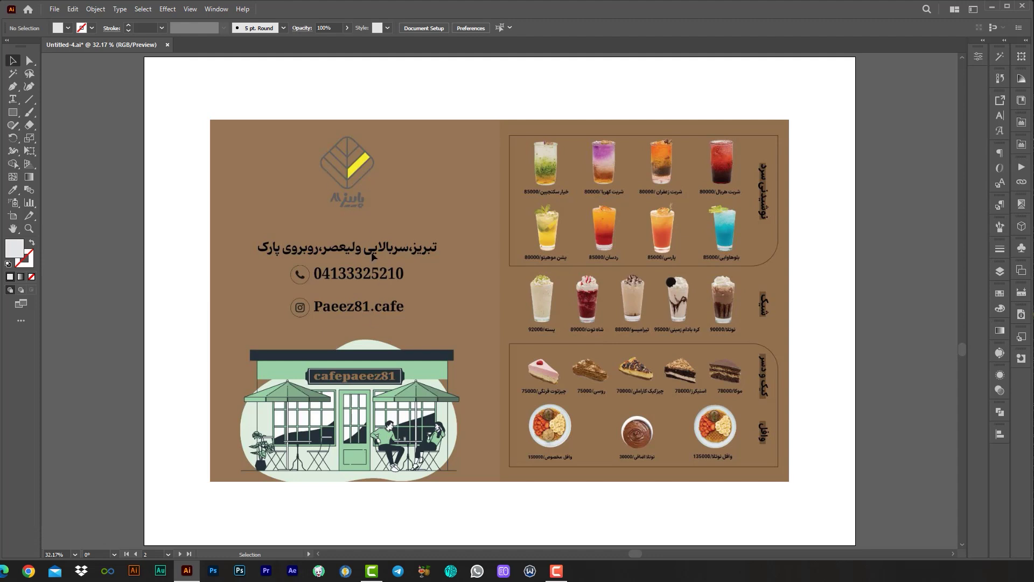
Move from artboard 2's storefront menu to the umbrella-sketch menu variant
click(180, 553)
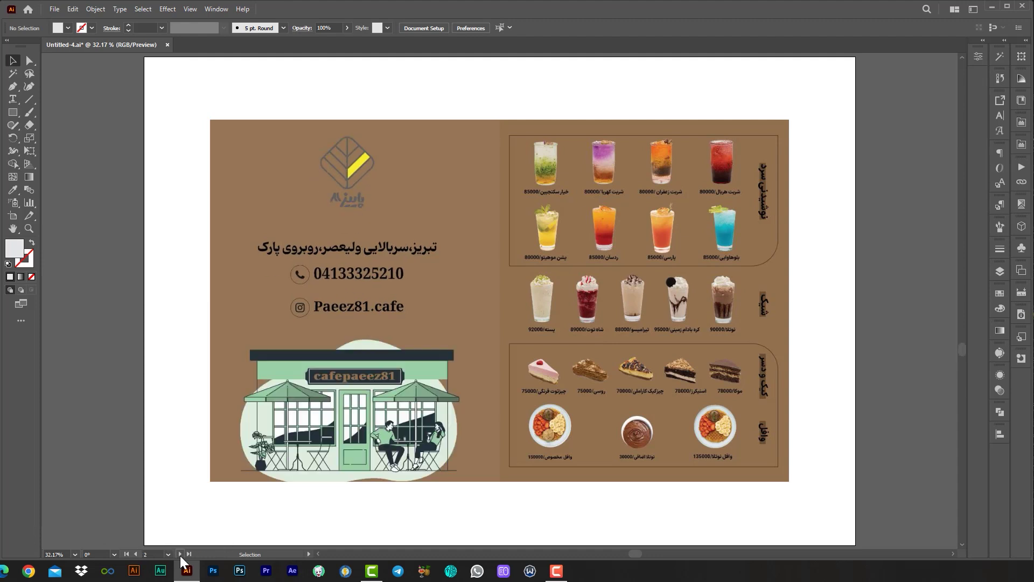
Flip between the storefront and umbrella-sketch menu artboards, ending on artboard 3
click(136, 554)
click(179, 553)
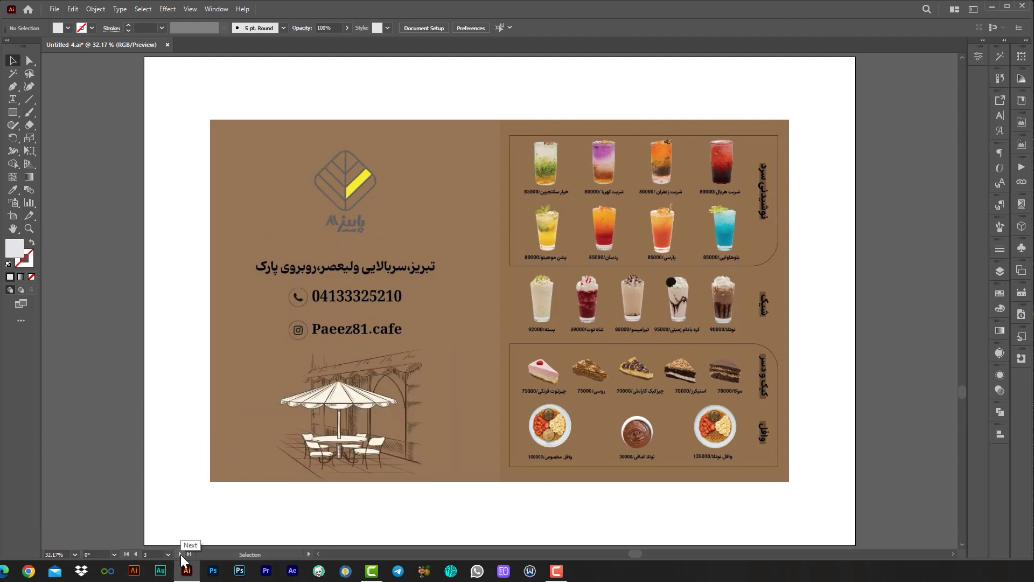
click(136, 554)
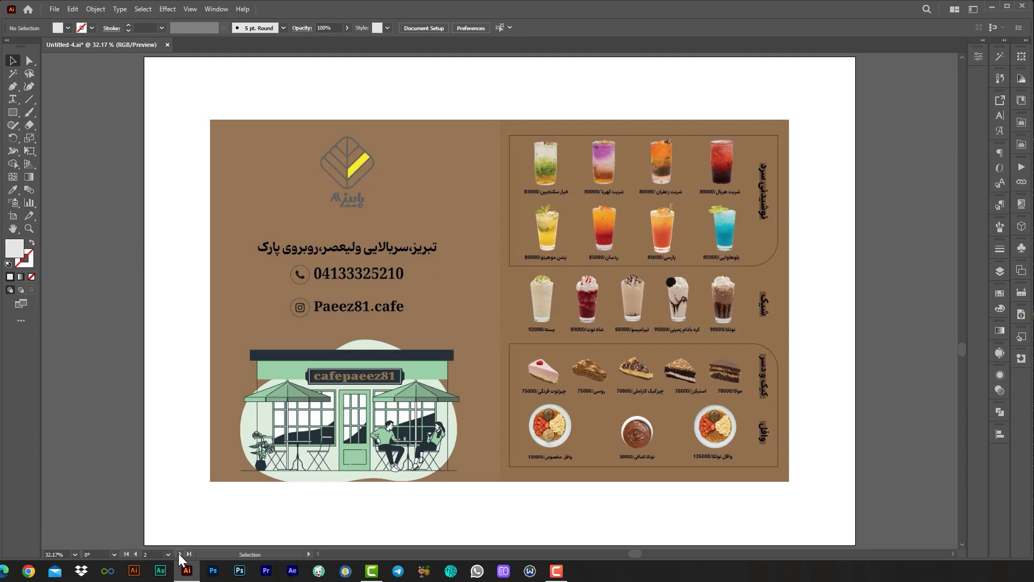
click(180, 553)
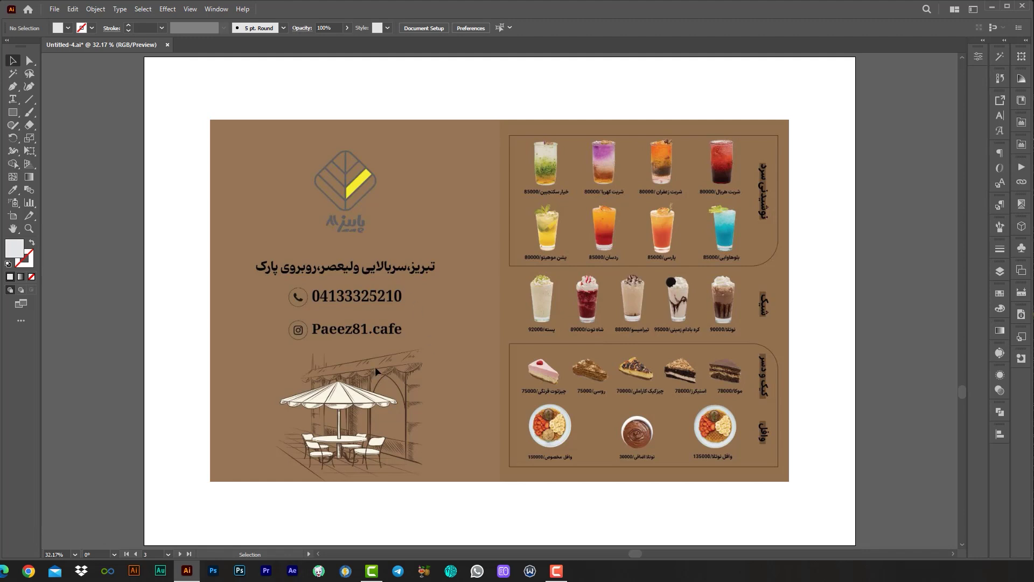
key(Page_Down)
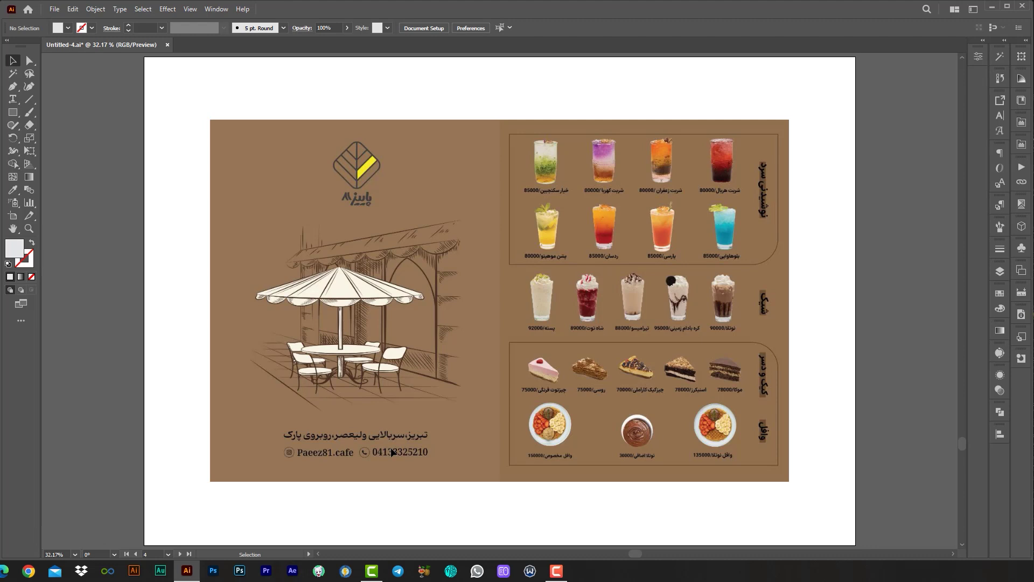
Compare artboards 3 and 4 repeatedly, then advance to artboard 5's cake recipe cards
click(138, 553)
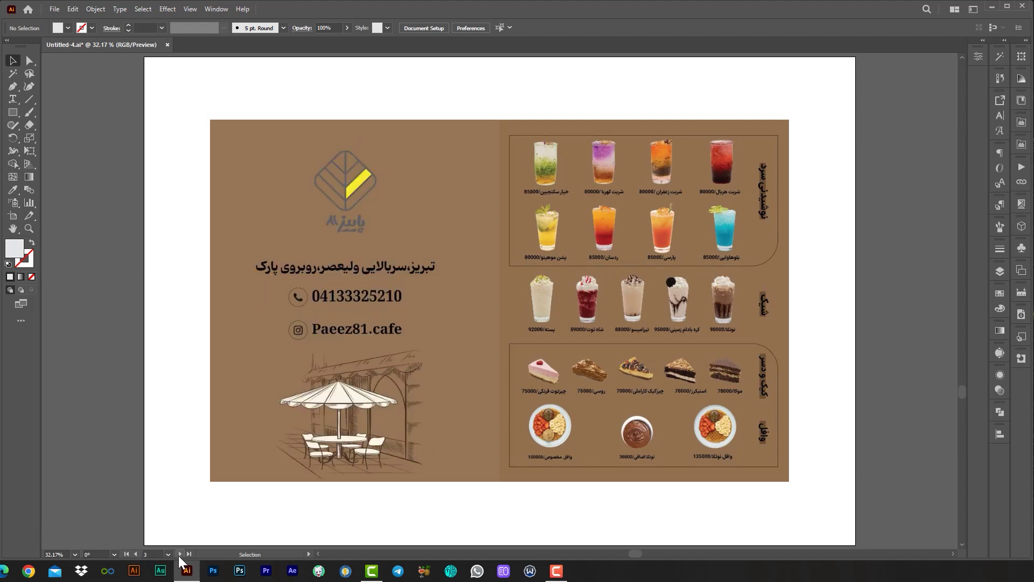
click(179, 553)
click(138, 552)
click(181, 553)
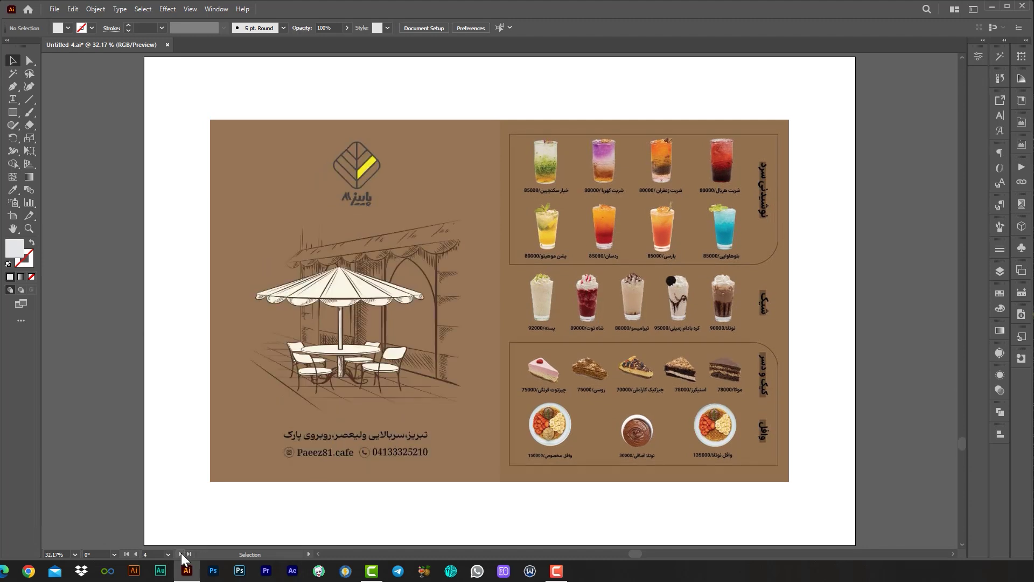
click(138, 553)
click(179, 554)
click(136, 553)
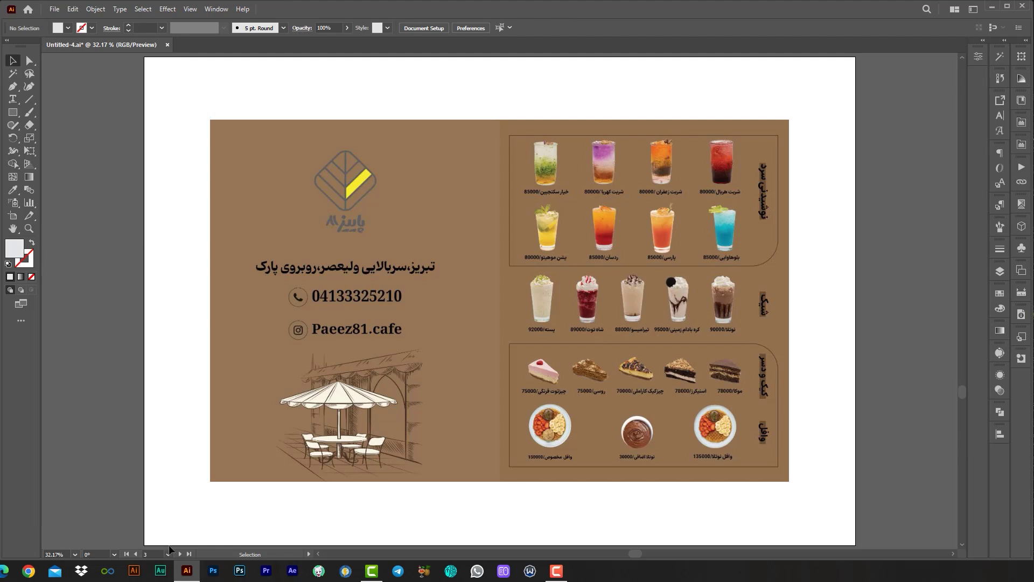
click(181, 553)
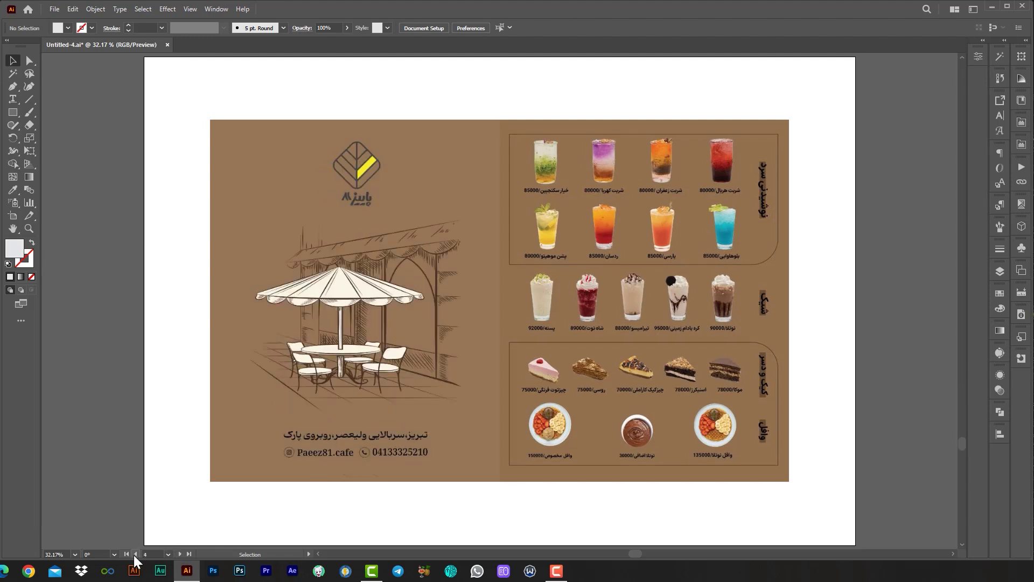
click(134, 553)
click(180, 554)
click(136, 554)
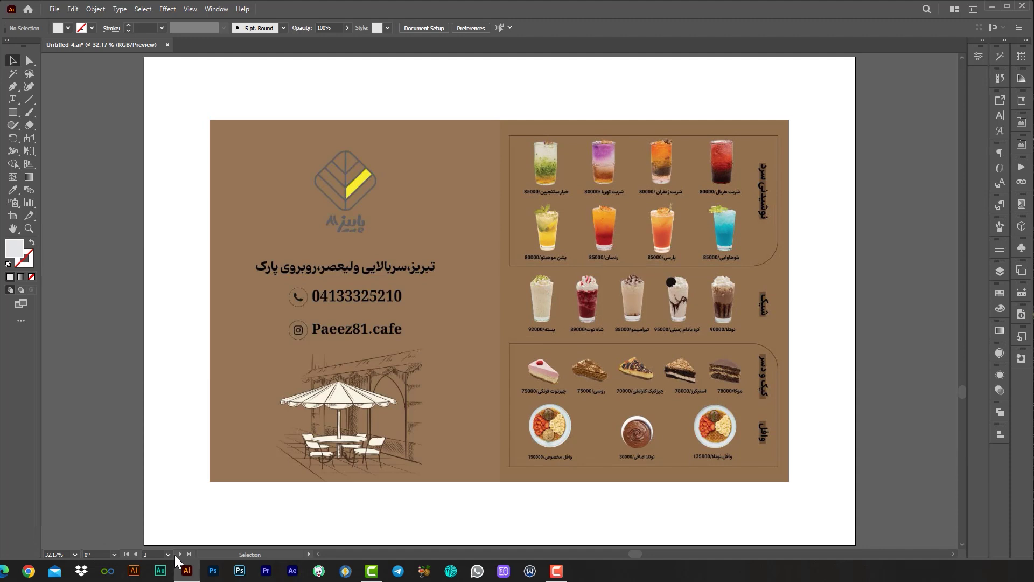
click(180, 554)
click(180, 554)
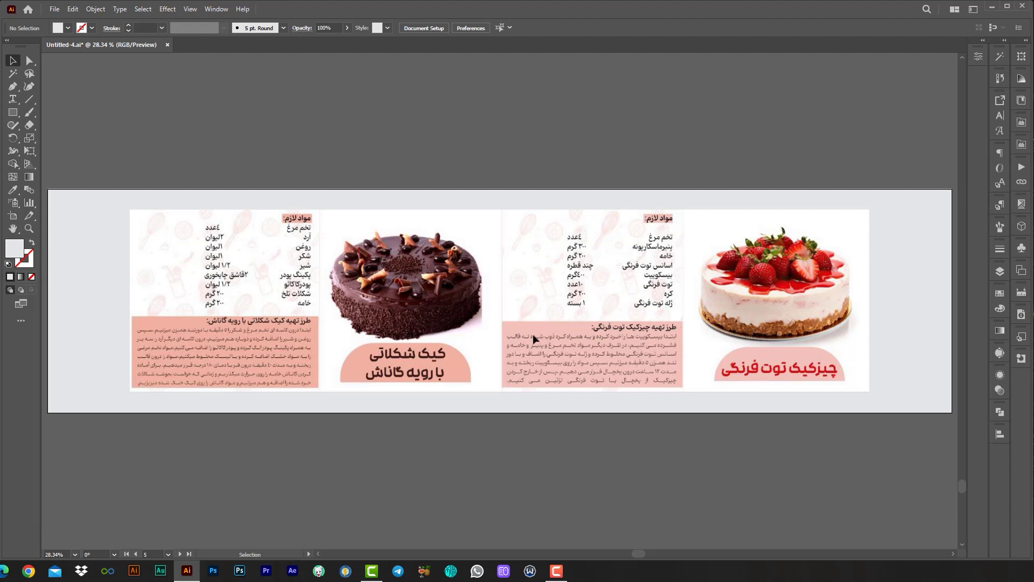
Advance to artboard 6 with the ruled ingredient tables and framed cake photos
click(180, 554)
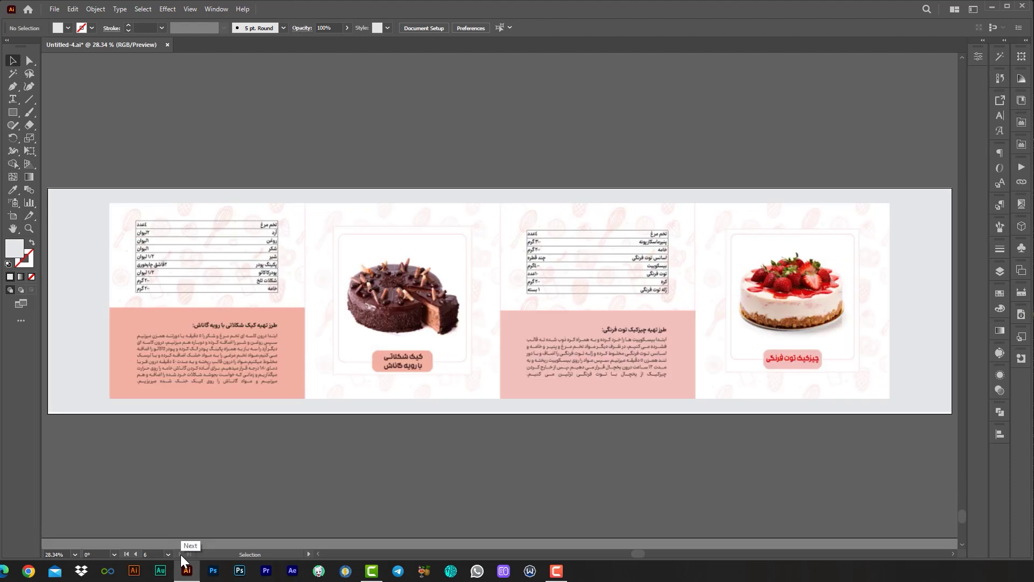
click(137, 554)
click(180, 553)
click(137, 554)
click(180, 553)
click(136, 554)
click(180, 554)
click(137, 553)
click(180, 554)
drag(1000, 153, 394, 147)
Expand the floating Paragraph panel, then collapse it again
click(410, 111)
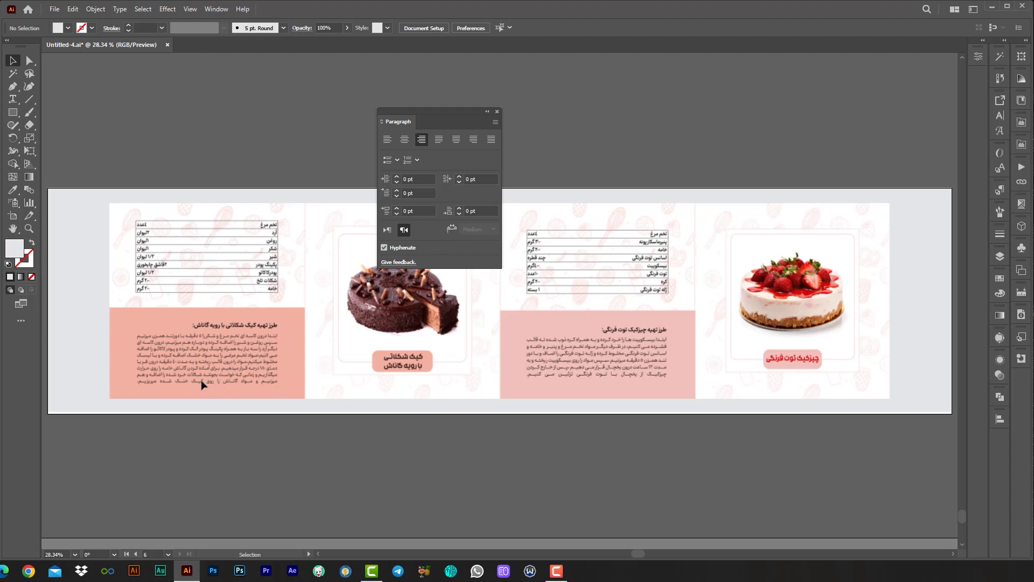
click(487, 111)
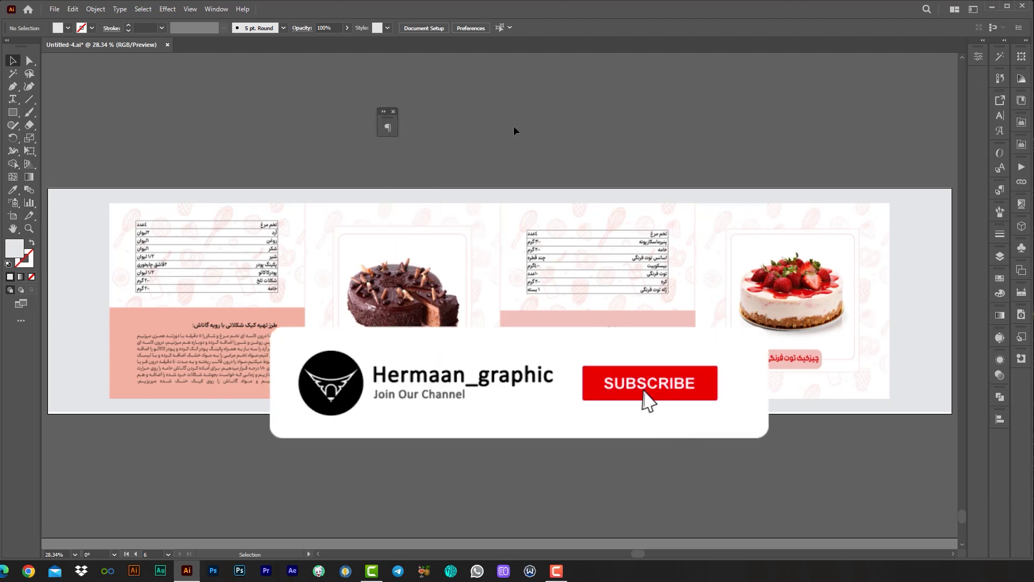